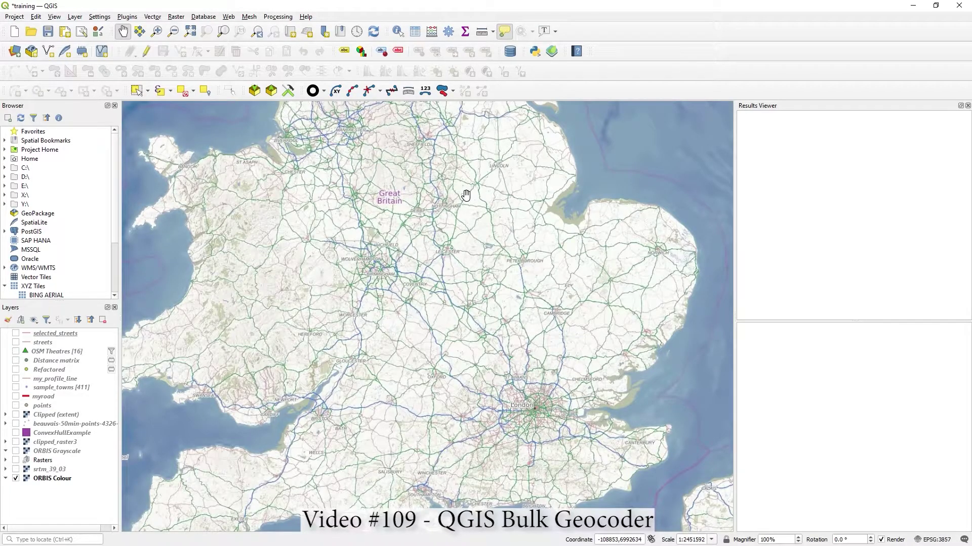
# Step: Drag the ORBIS Colour basemap until England and Wales are centred in the map view
pyautogui.moveTo(502, 234); pyautogui.dragTo(512, 245)
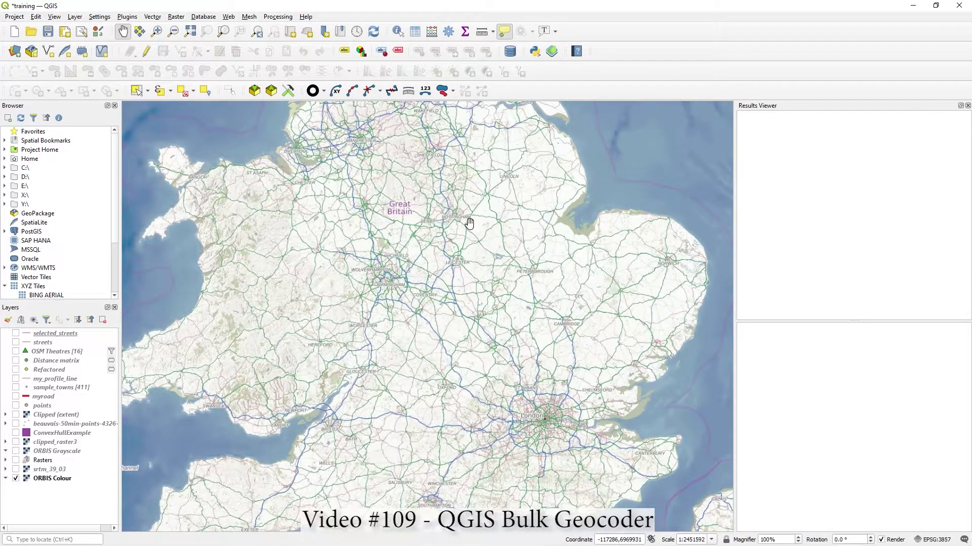
pyautogui.moveTo(463, 263); pyautogui.dragTo(480, 271)
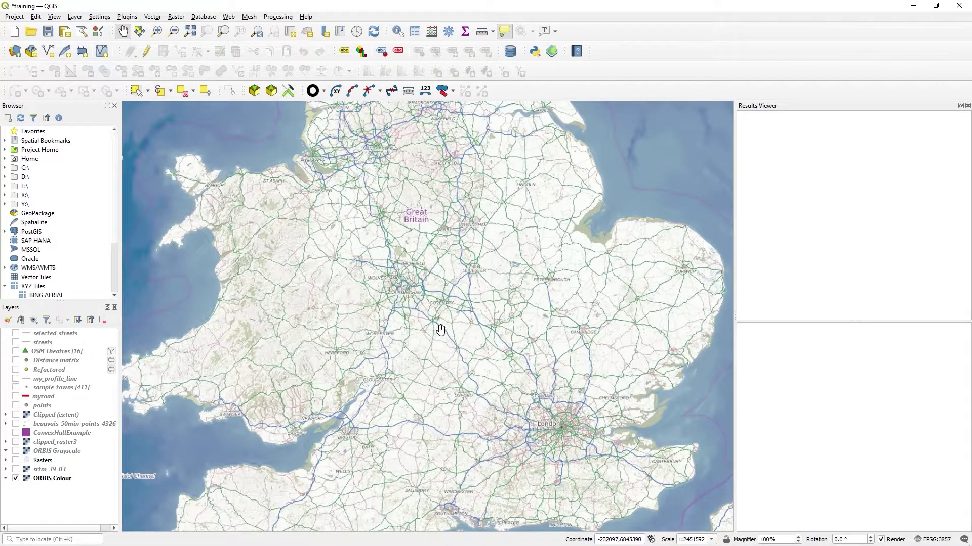
pyautogui.moveTo(567, 302); pyautogui.dragTo(560, 282)
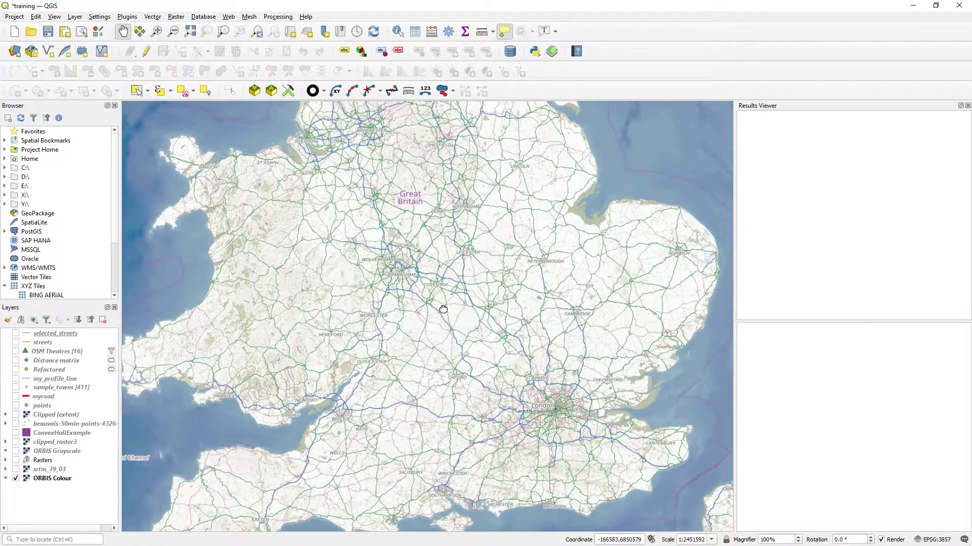
pyautogui.moveTo(443, 308); pyautogui.dragTo(457, 313)
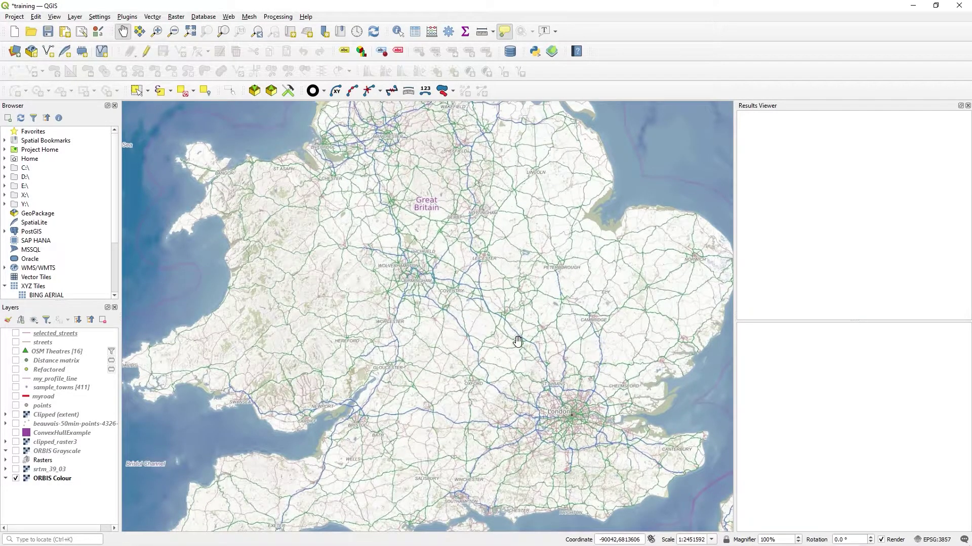
# Step: Find the mmqgis plugin in the All list of the plugin manager
pyautogui.click(127, 17)
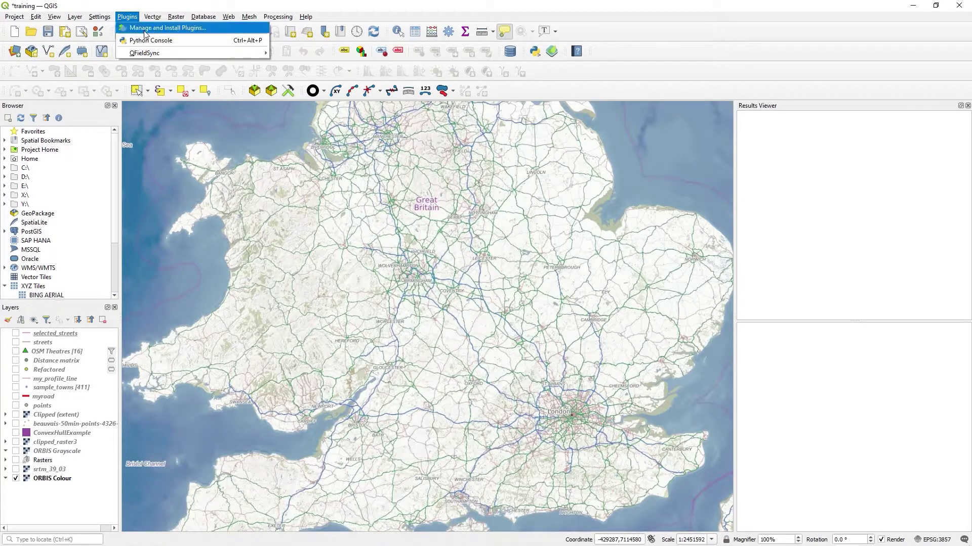
pyautogui.click(144, 30)
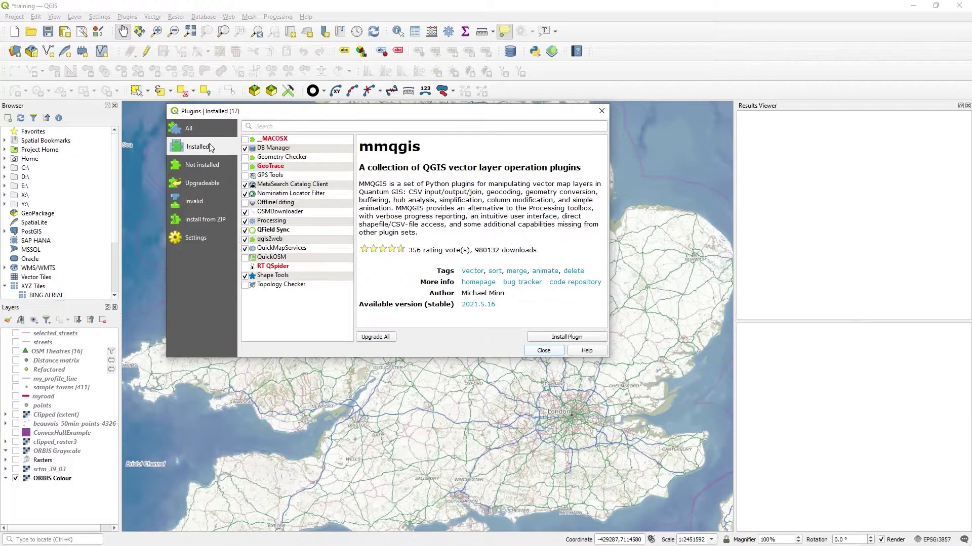
pyautogui.click(198, 130)
pyautogui.click(349, 130)
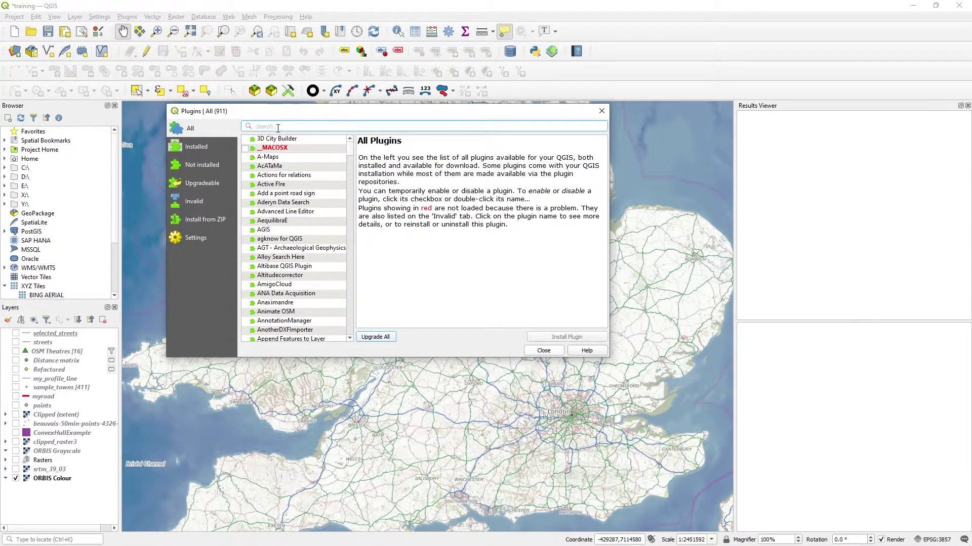
pyautogui.write('mmqgis')
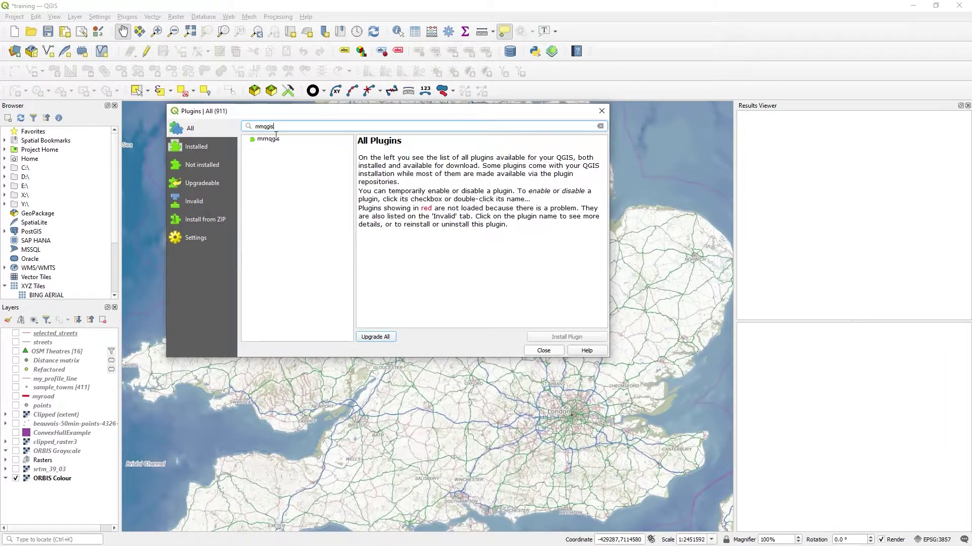
pyautogui.click(277, 141)
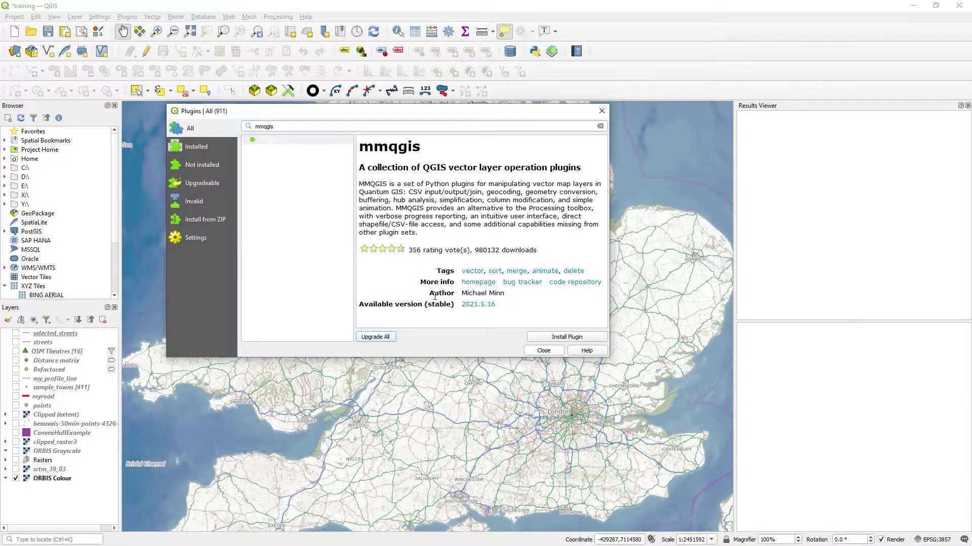
# Step: Install mmqgis and close the plugin manager
pyautogui.moveTo(434, 297); pyautogui.dragTo(504, 297)
pyautogui.click(503, 297)
pyautogui.click(575, 337)
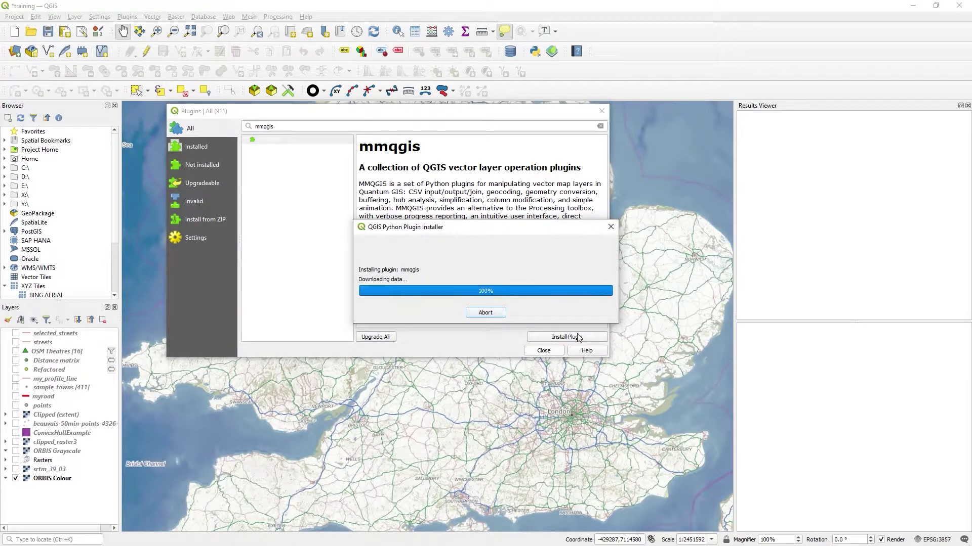
pyautogui.click(543, 351)
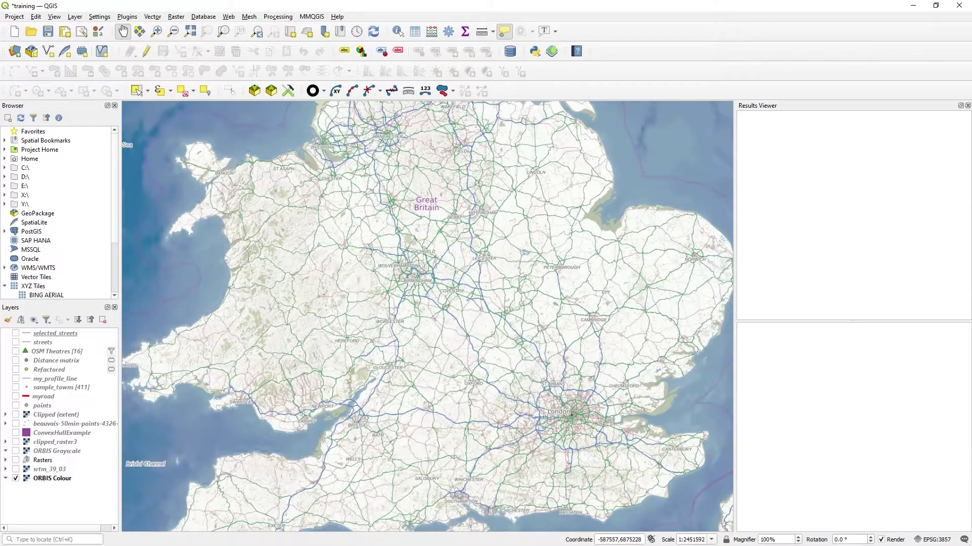
# Step: Switch to geocode_list.csv in Notepad and check its Cityname,value,country header line
pyautogui.hotkey('alt', 'Tab')
pyautogui.moveTo(466, 237); pyautogui.dragTo(549, 192)
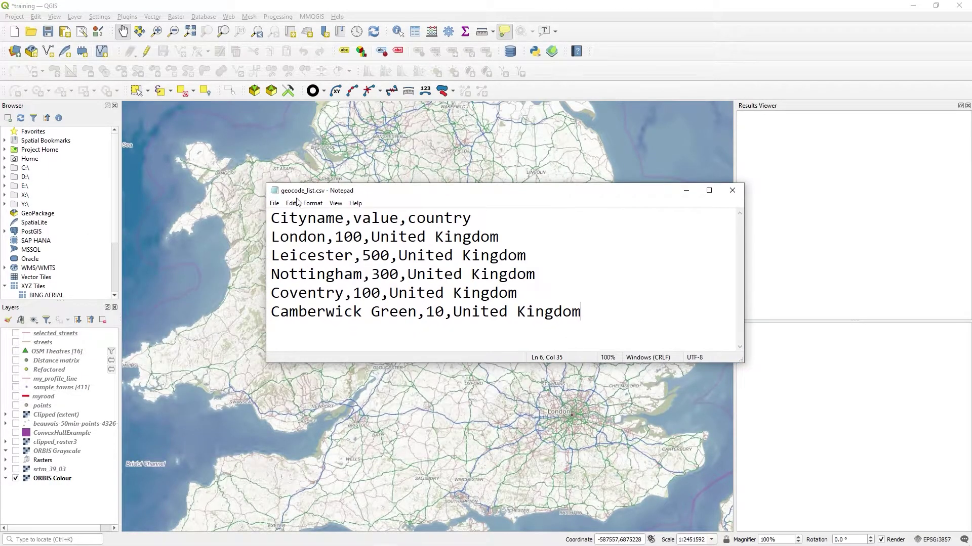
pyautogui.tripleClick(317, 218)
pyautogui.click(344, 219)
pyautogui.click(445, 223)
# Step: Highlight the London to Coventry rows and the Camberwick Green row to review them
pyautogui.moveTo(547, 295); pyautogui.dragTo(277, 233)
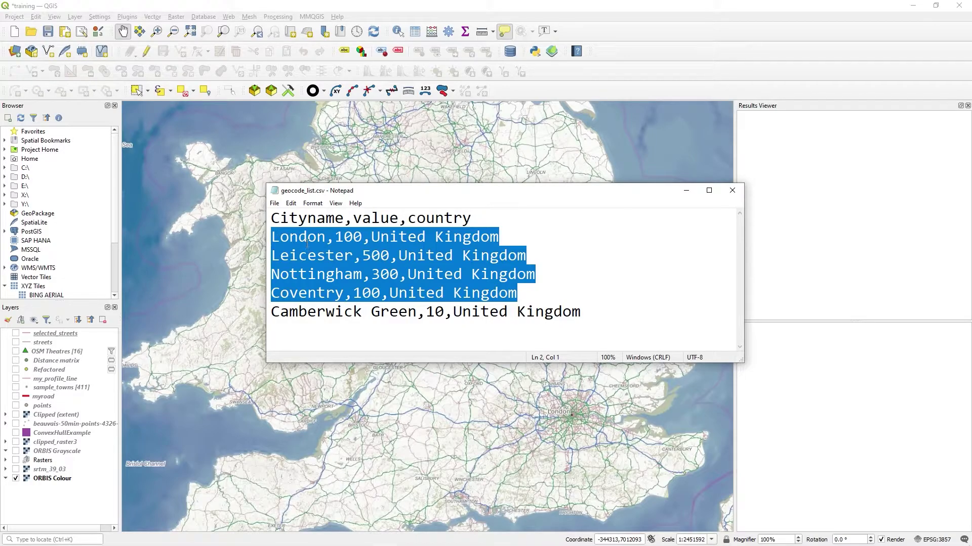
pyautogui.click(326, 311)
pyautogui.moveTo(589, 316); pyautogui.dragTo(268, 313)
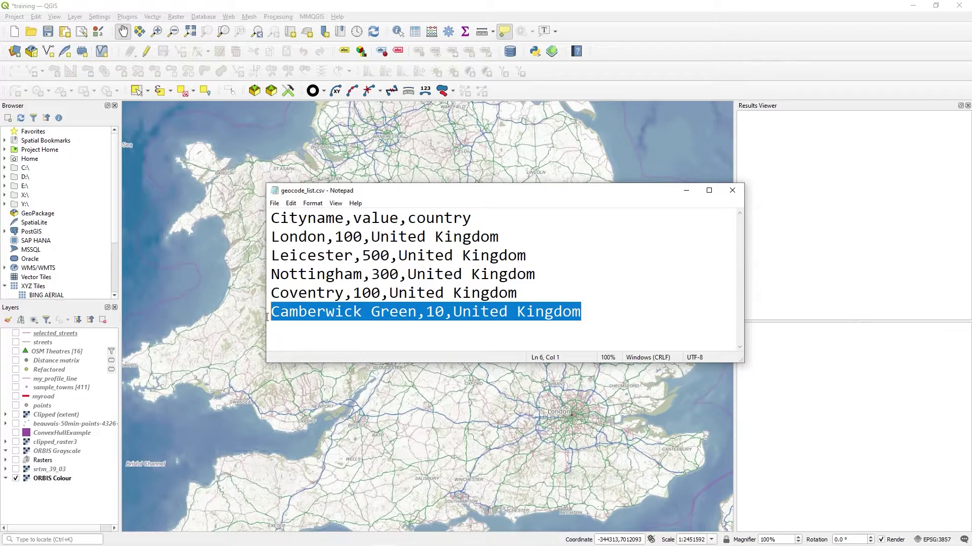
pyautogui.click(428, 318)
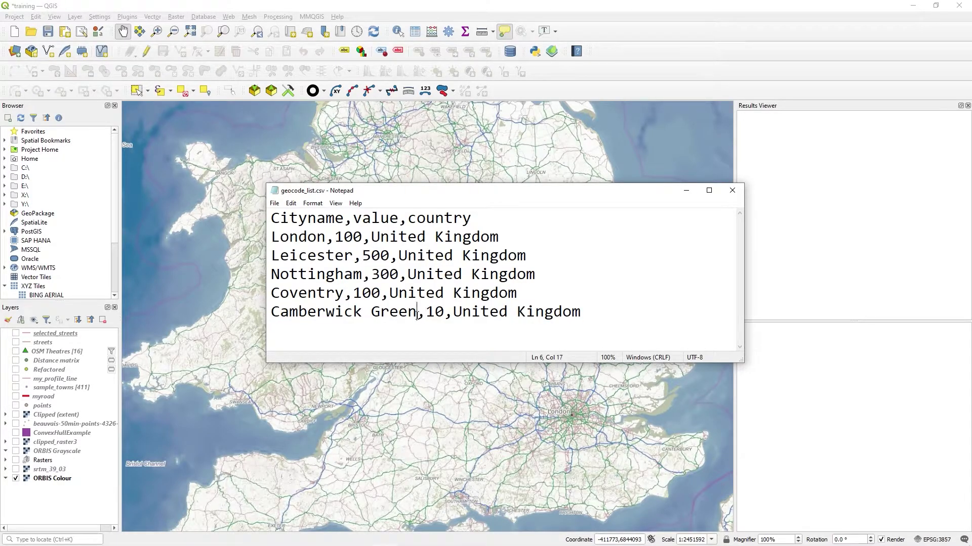
pyautogui.moveTo(417, 316); pyautogui.dragTo(263, 317)
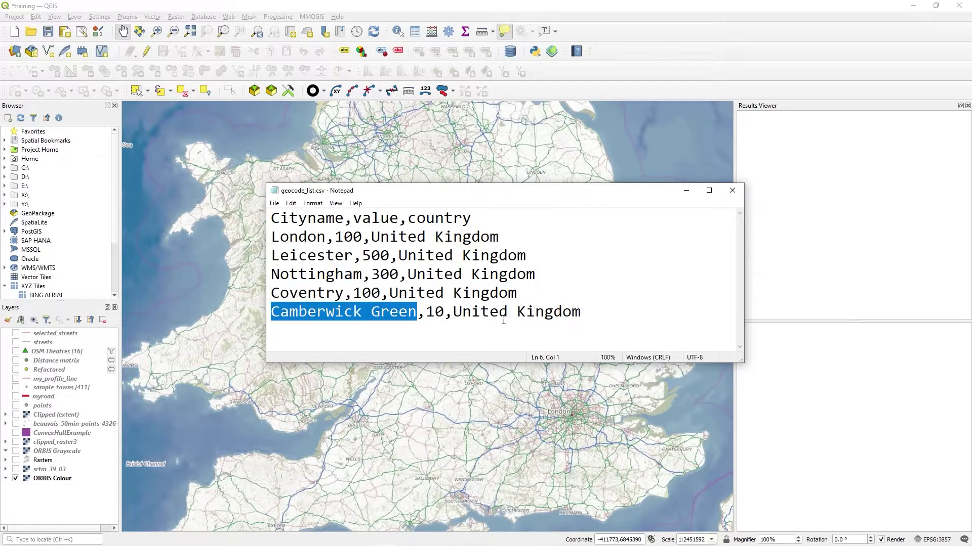
pyautogui.click(590, 316)
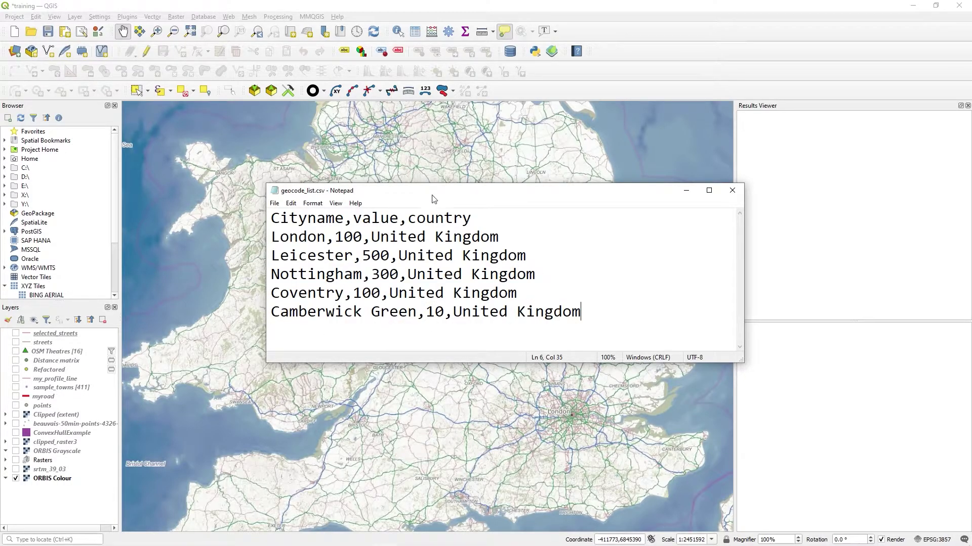
pyautogui.moveTo(429, 194); pyautogui.dragTo(314, 217)
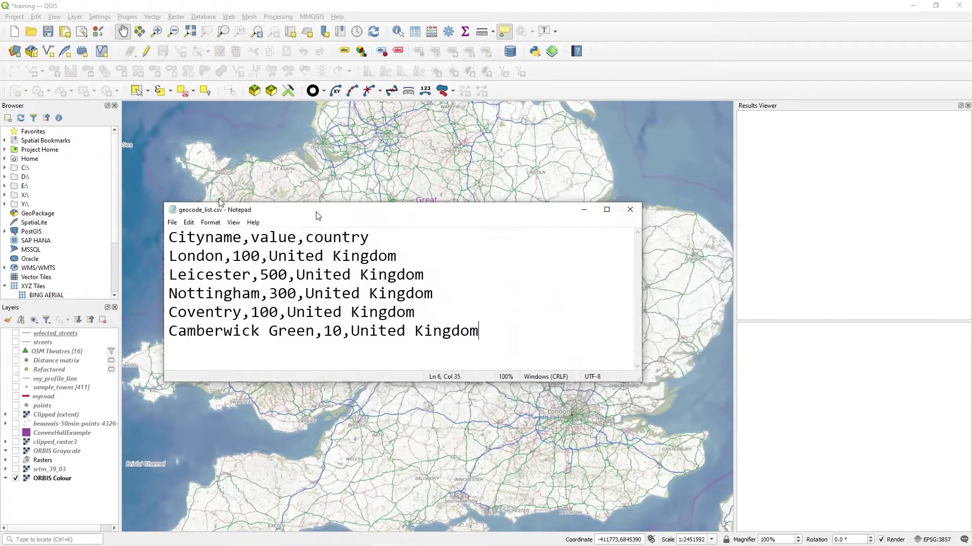
# Step: Back in QGIS, bring up MMQGIS's Geocode CSV with Web Service dialog
pyautogui.click(311, 152)
pyautogui.click(309, 16)
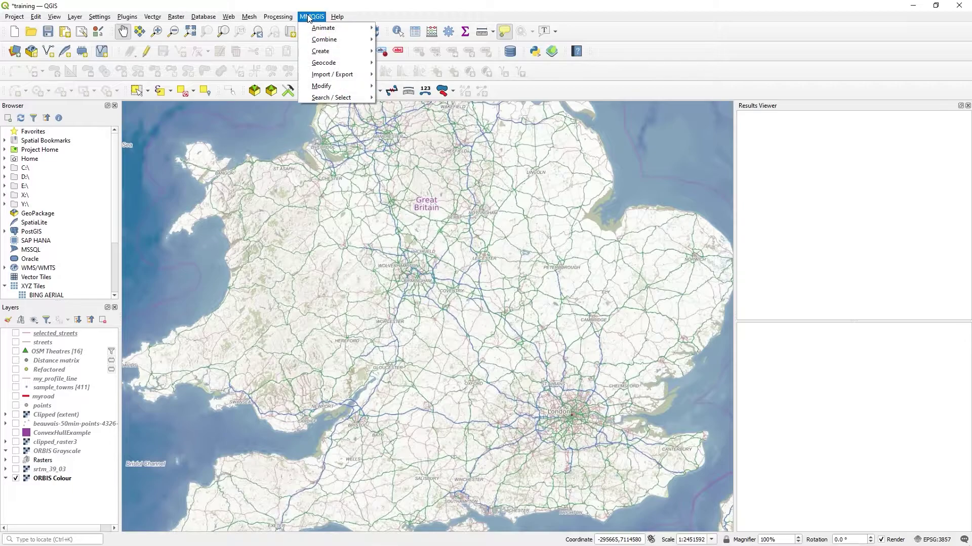
pyautogui.moveTo(337, 65)
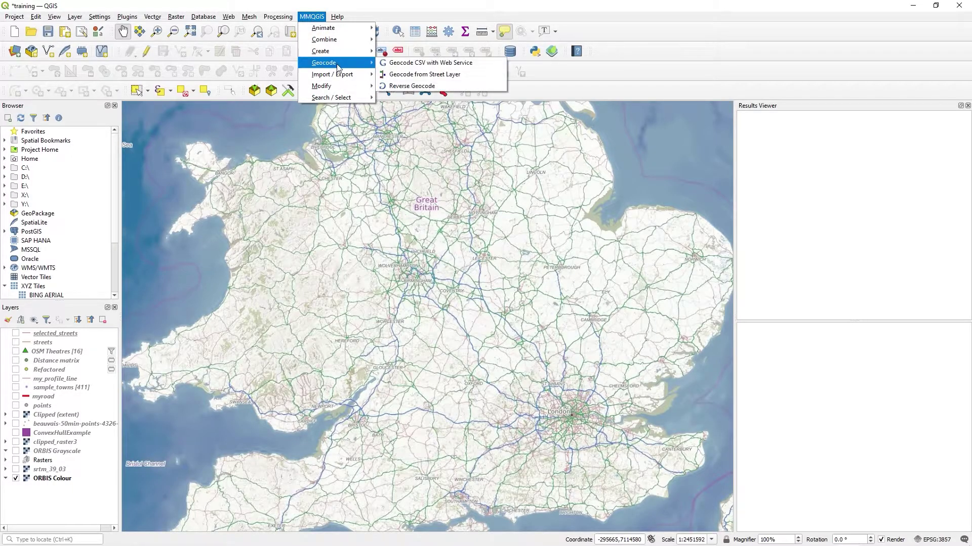
pyautogui.click(459, 64)
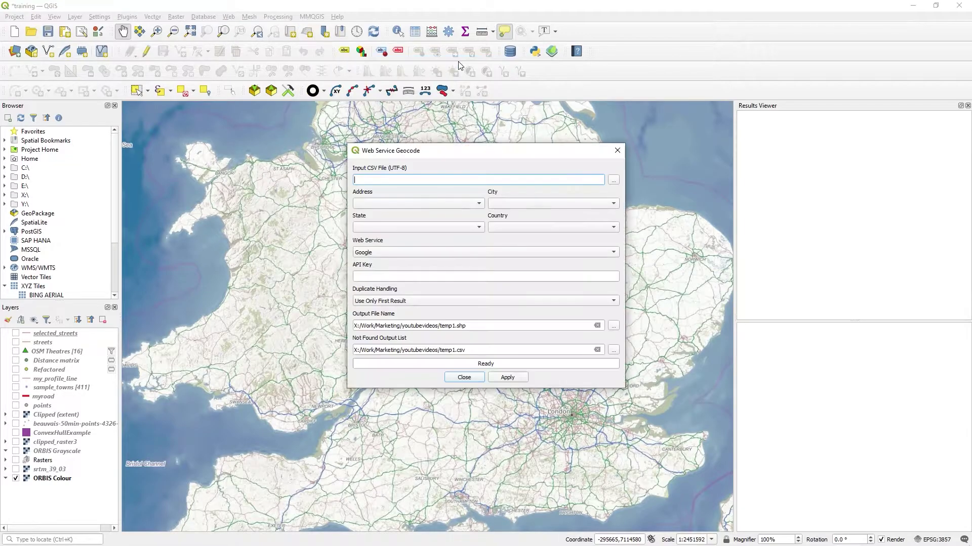
# Step: Use geocode_list.csv as input, with no Address column and Cityname as City
pyautogui.click(614, 180)
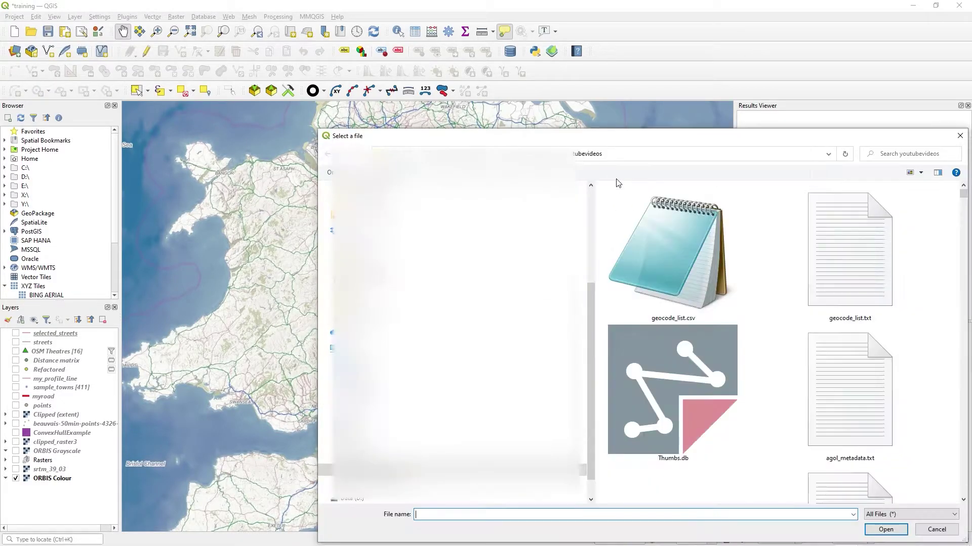
pyautogui.click(692, 243)
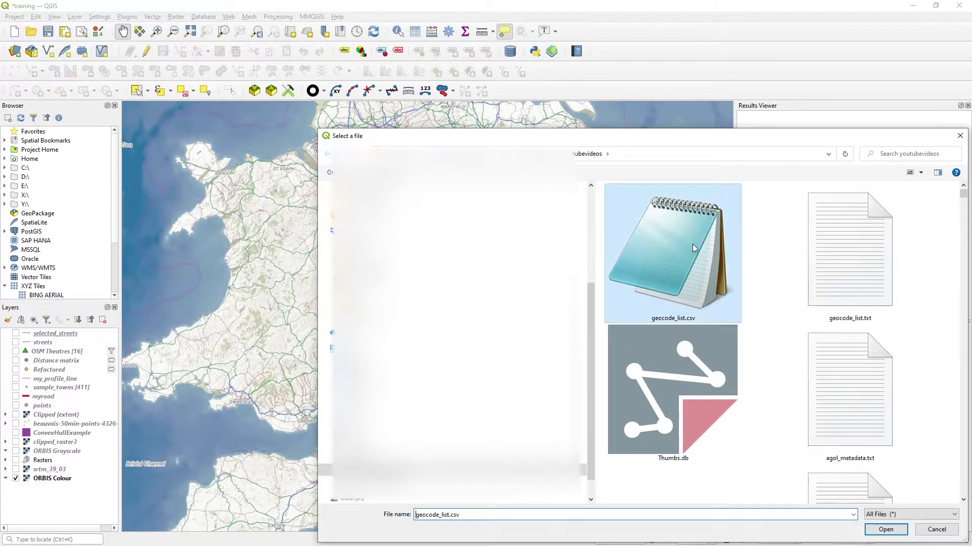
pyautogui.click(900, 535)
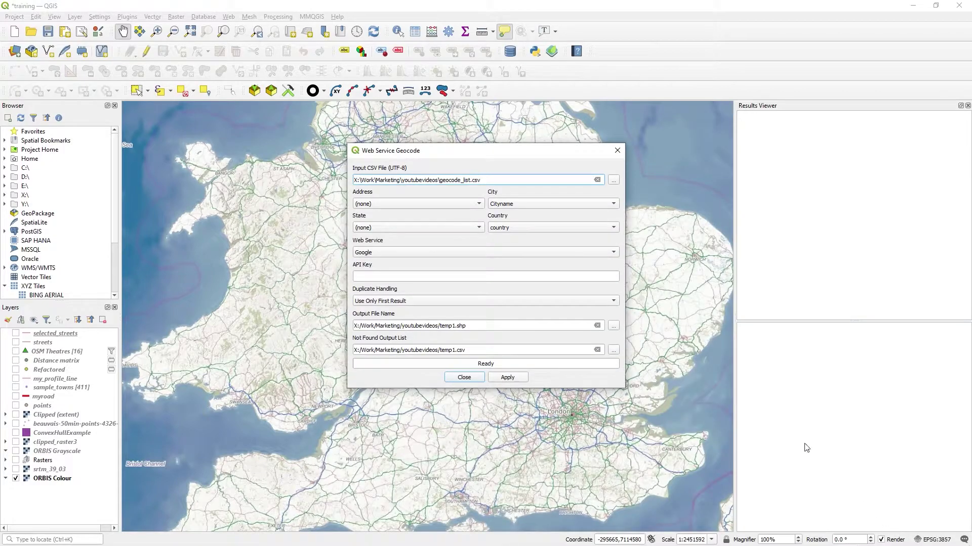
pyautogui.click(468, 205)
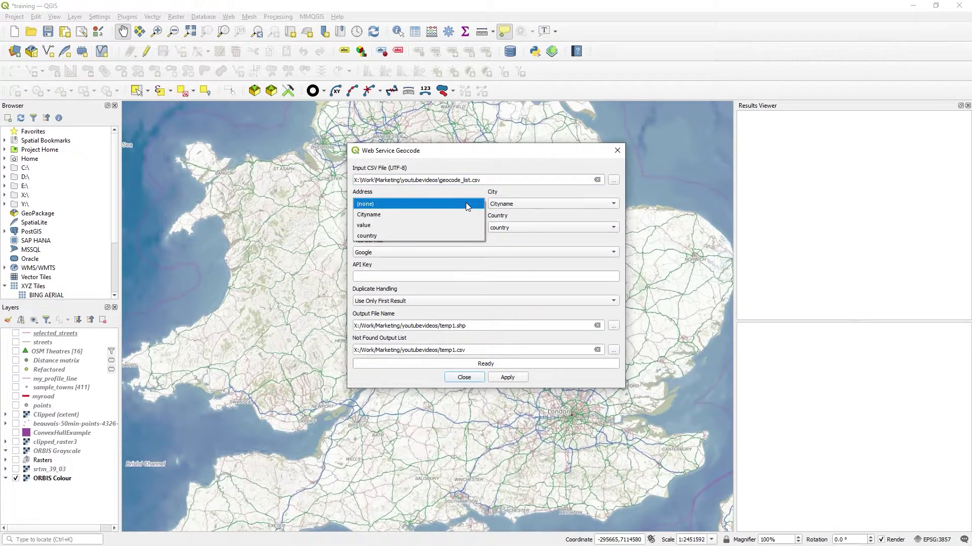
pyautogui.click(466, 205)
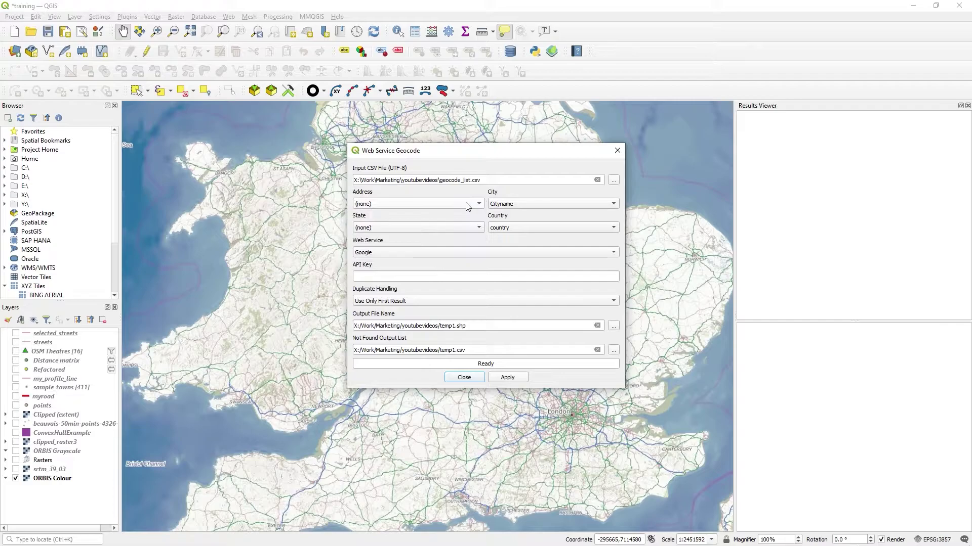
pyautogui.click(519, 204)
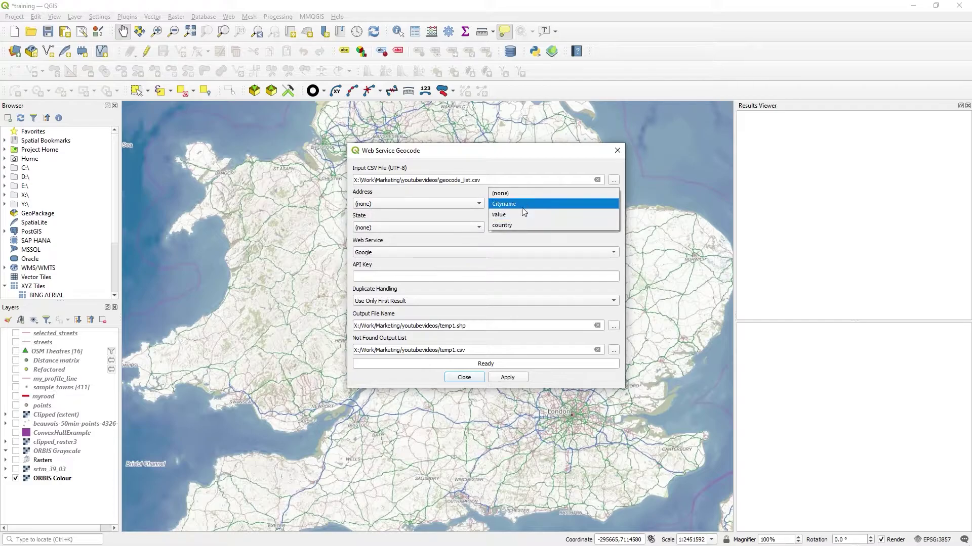
pyautogui.click(520, 205)
# Step: Leave State as (none) and keep the country column for Country
pyautogui.click(436, 230)
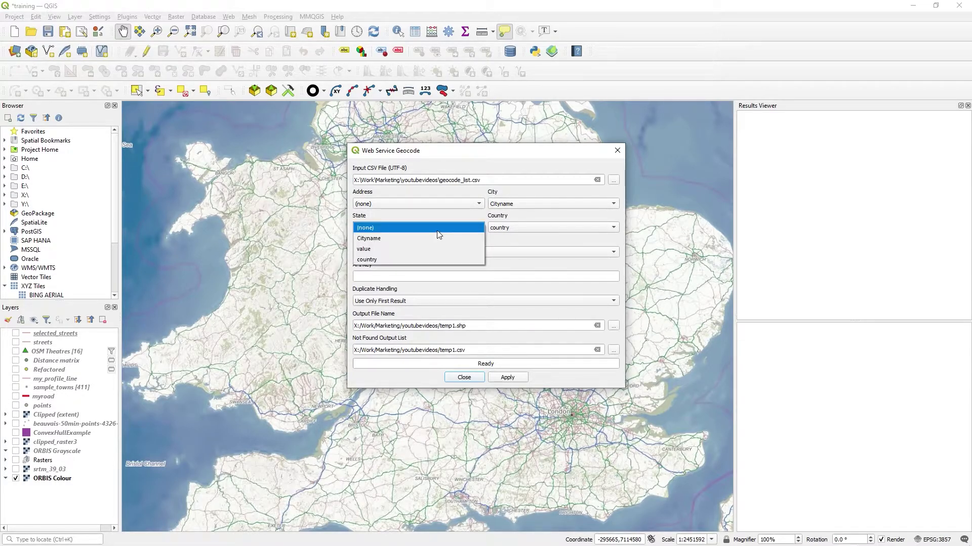
pyautogui.click(436, 230)
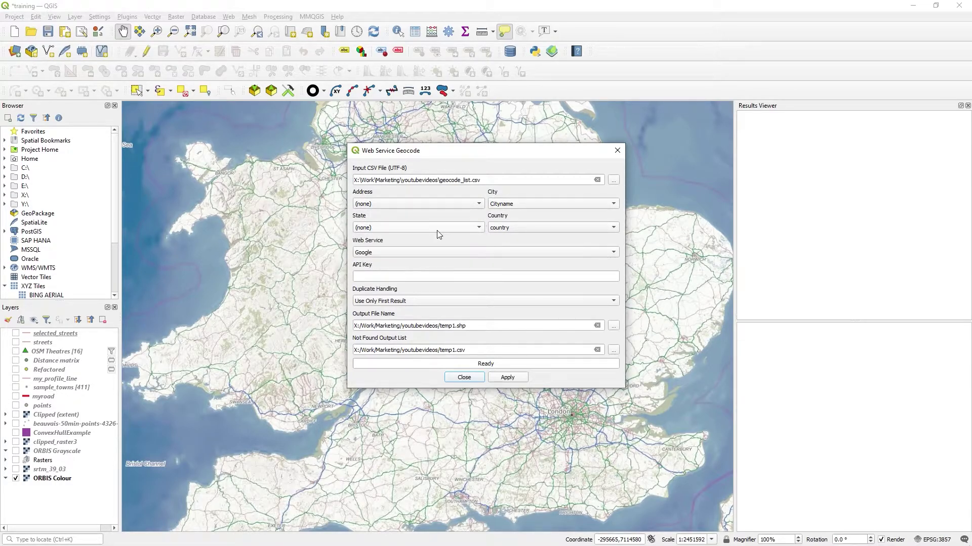
pyautogui.click(534, 227)
pyautogui.click(535, 228)
# Step: Switch the Web Service from Google to OpenStreetMap / Nominatim
pyautogui.click(380, 252)
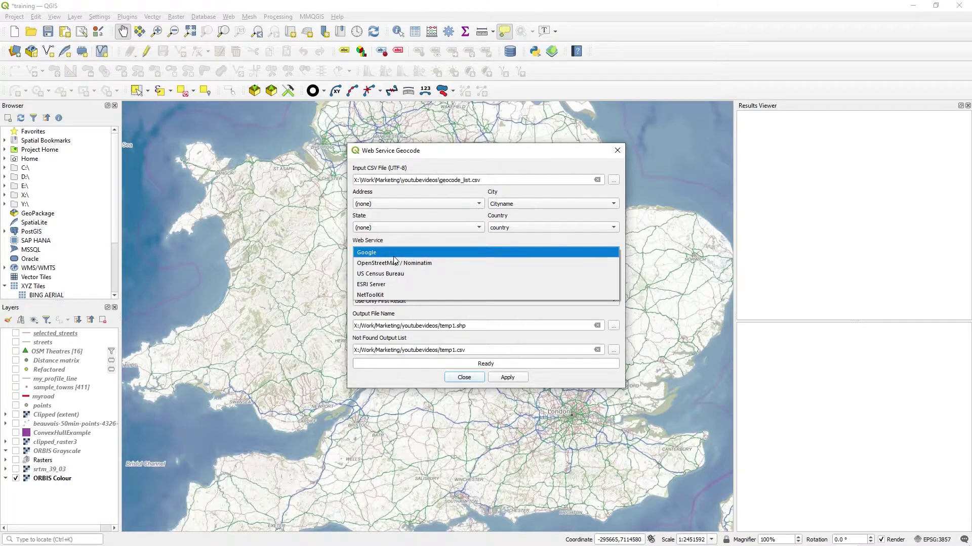
pyautogui.click(393, 253)
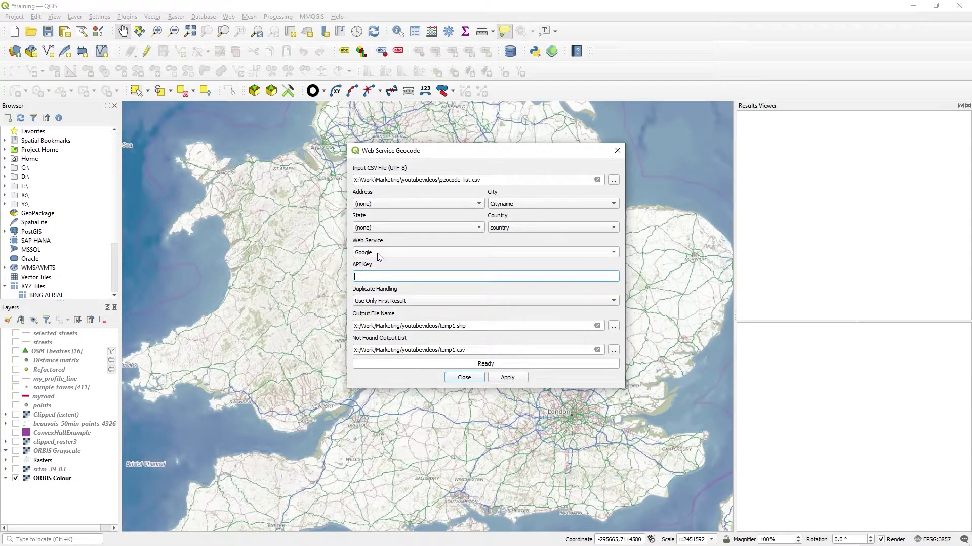
pyautogui.click(378, 253)
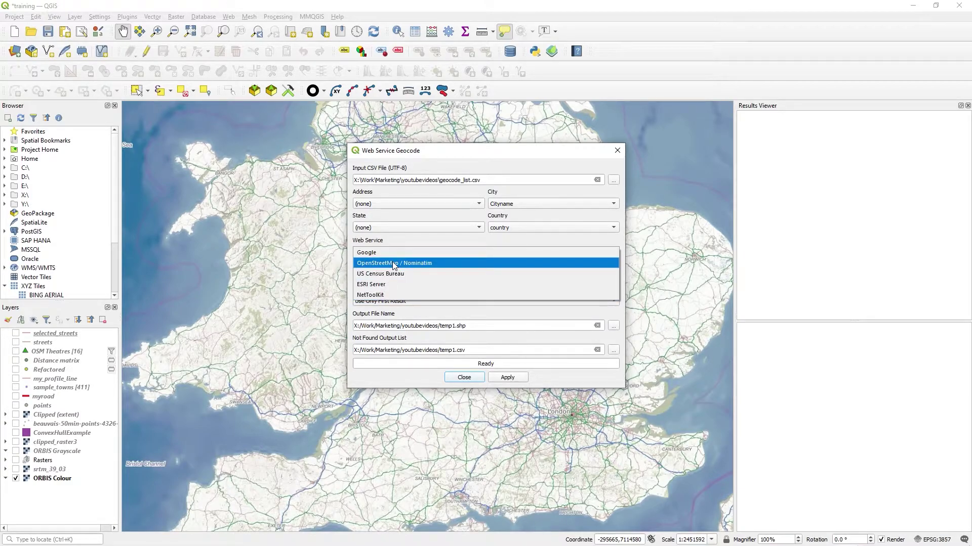
pyautogui.click(394, 264)
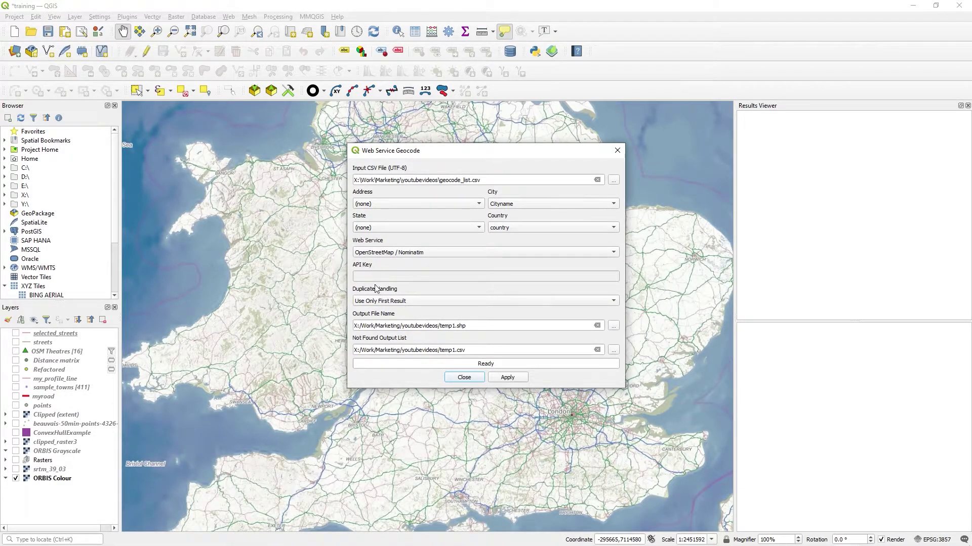
pyautogui.click(389, 302)
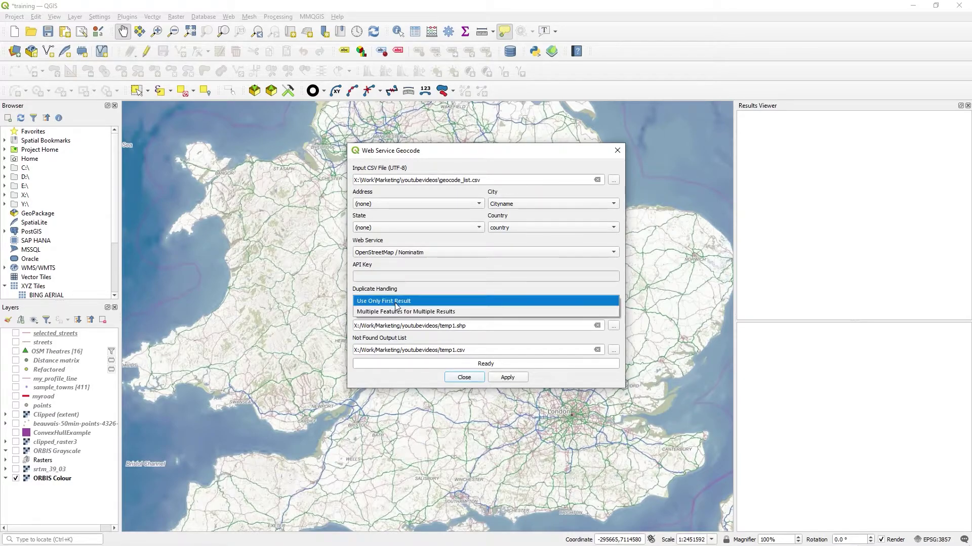
# Step: Set Duplicate Handling to Use Only First Result and name the output geocoded.shp
pyautogui.click(396, 304)
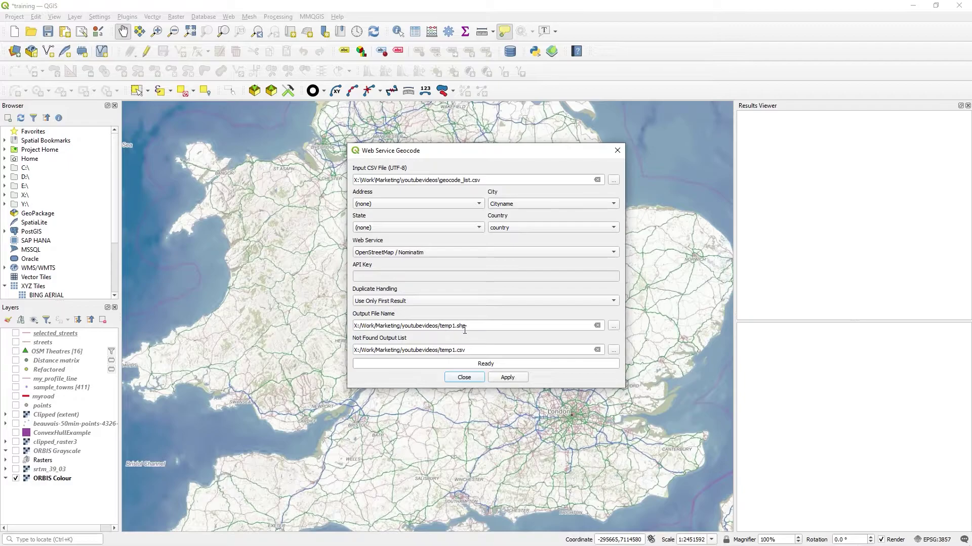
pyautogui.click(459, 330)
pyautogui.press('BackSpace')
pyautogui.press('BackSpace')
pyautogui.press('BackSpace')
pyautogui.press('BackSpace')
pyautogui.press('BackSpace')
pyautogui.write('geoc')
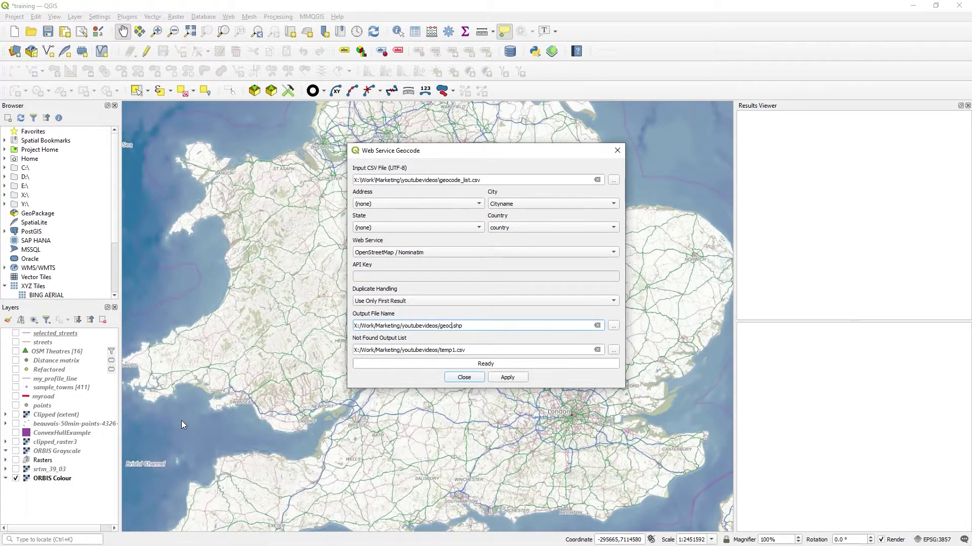
pyautogui.write('oded')
# Step: Rename the Not Found Output List to notgeocoded.csv
pyautogui.click(456, 350)
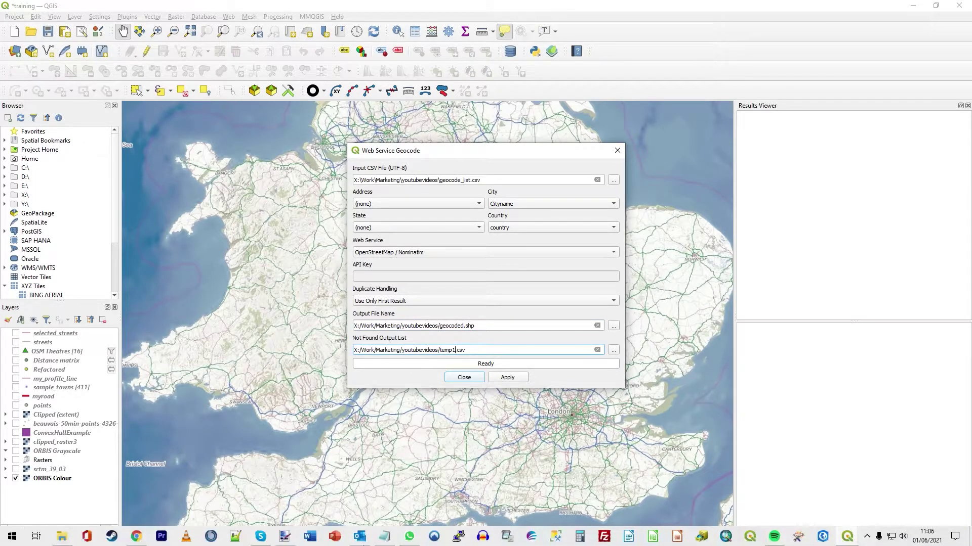
pyautogui.press('BackSpace')
pyautogui.press('BackSpace')
pyautogui.press('BackSpace')
pyautogui.press('BackSpace')
pyautogui.press('BackSpace')
pyautogui.write('notgeoc')
pyautogui.write('oded')
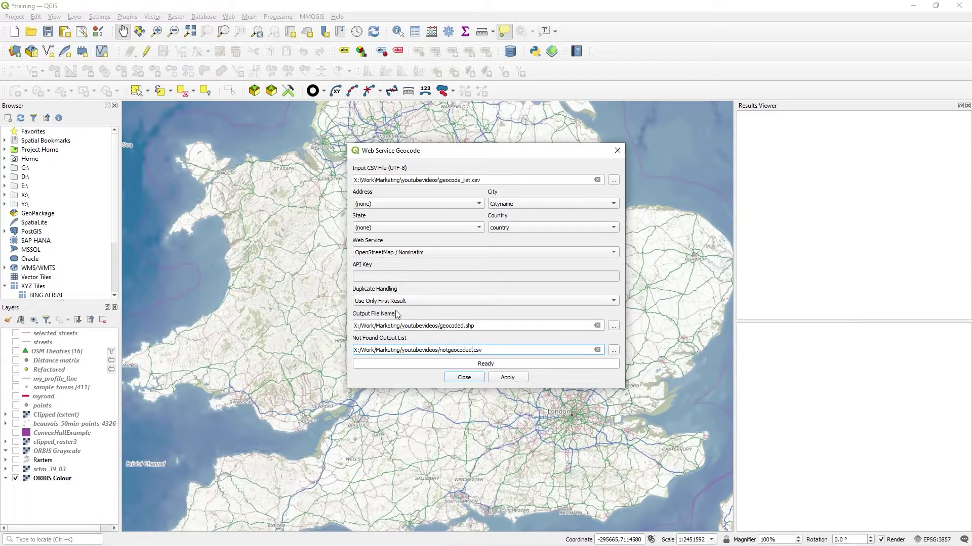
# Step: Run the geocoding (4 of 5 matched), close the dialog and zoom in around London
pyautogui.click(513, 379)
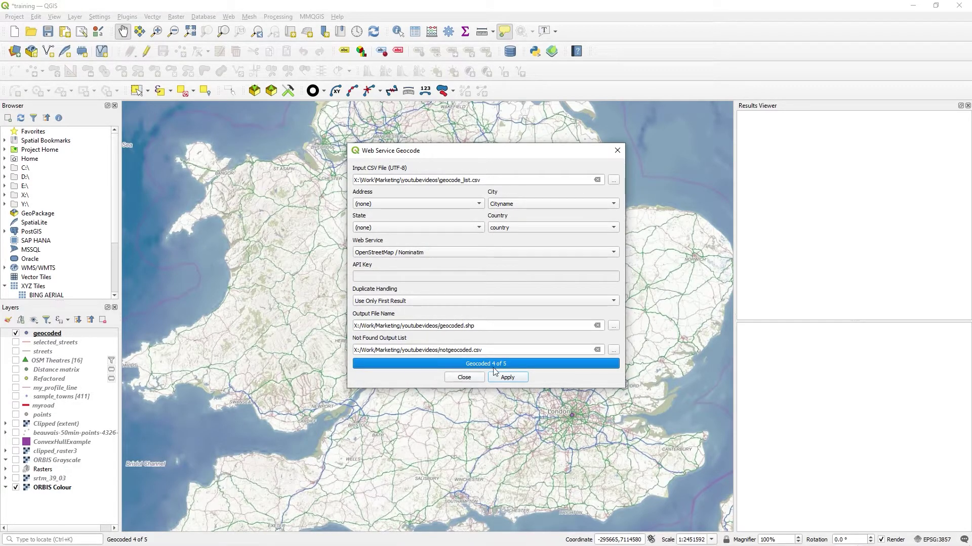
pyautogui.click(464, 377)
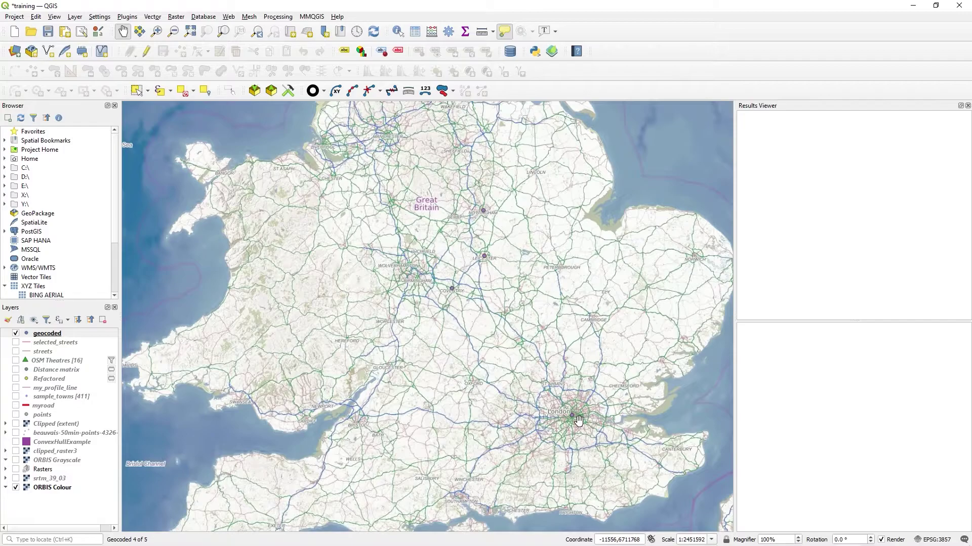
pyautogui.scroll(1, 573, 413)
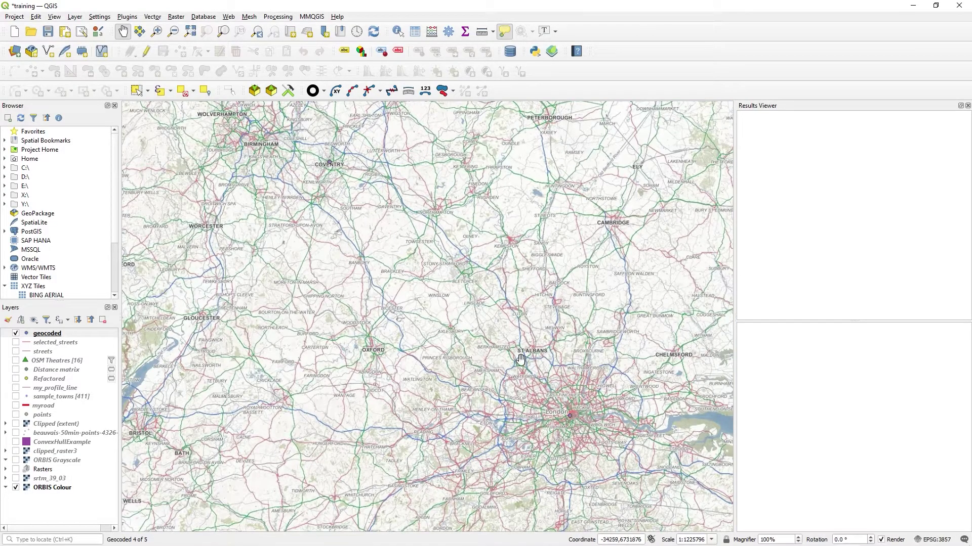
# Step: Identify the London and Coventry points' attributes, then switch to notgeocoded.csv in Notepad
pyautogui.click(399, 31)
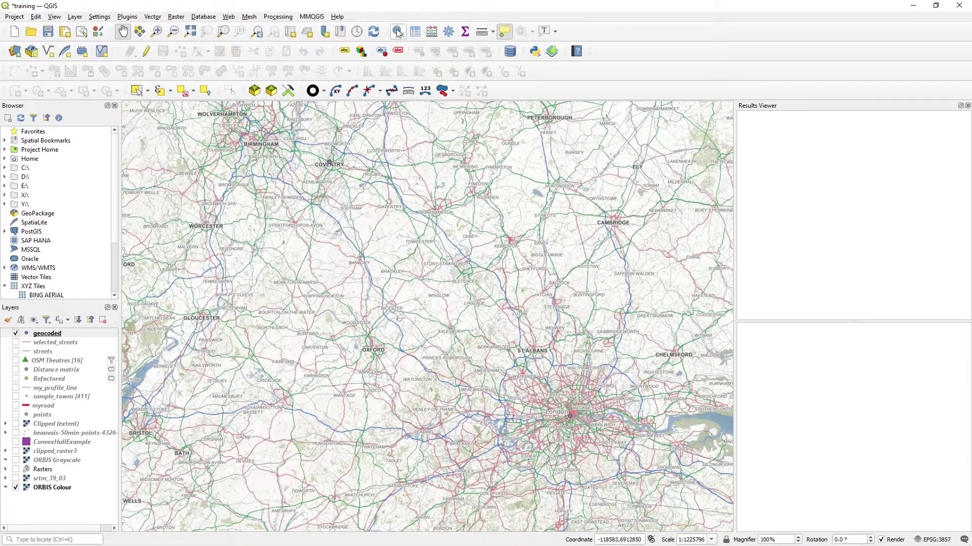
pyautogui.click(573, 419)
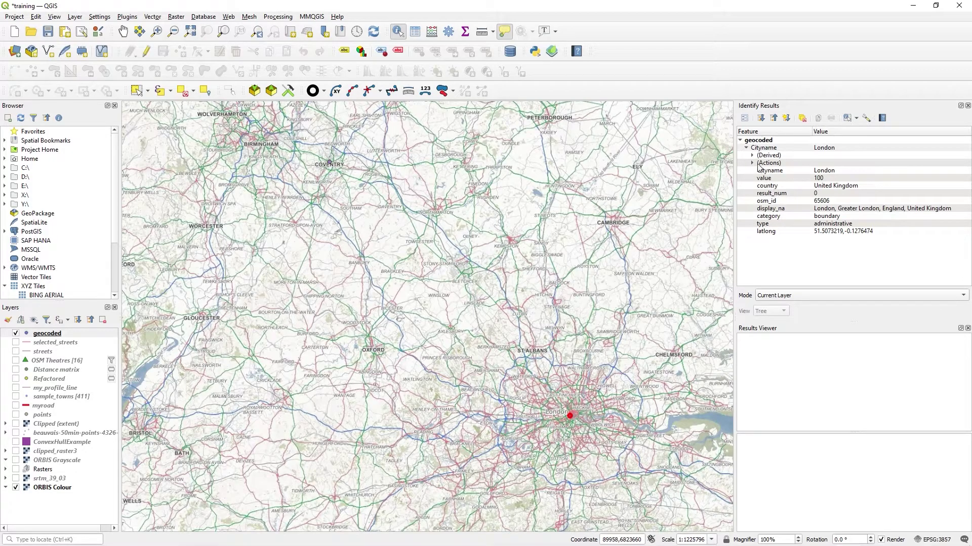
pyautogui.click(779, 178)
pyautogui.press('Down')
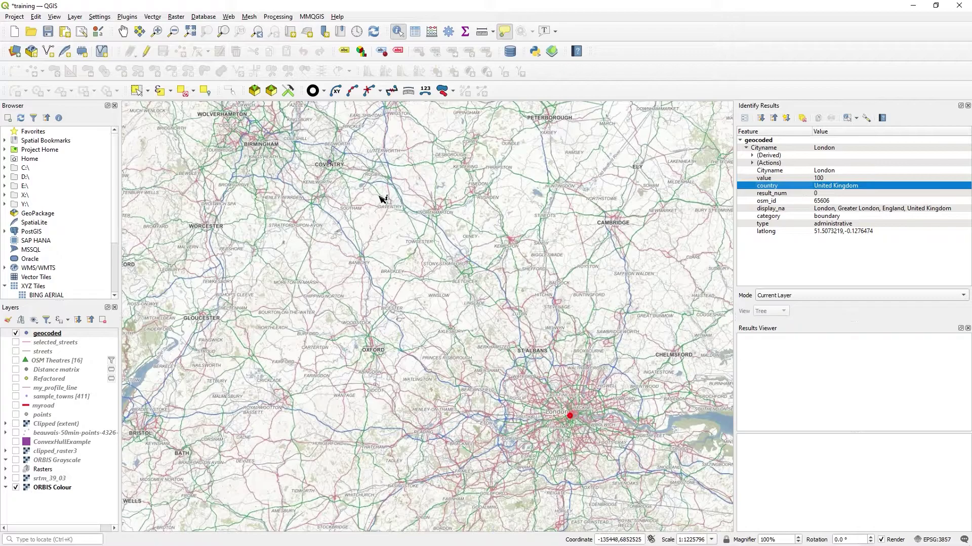
pyautogui.click(329, 164)
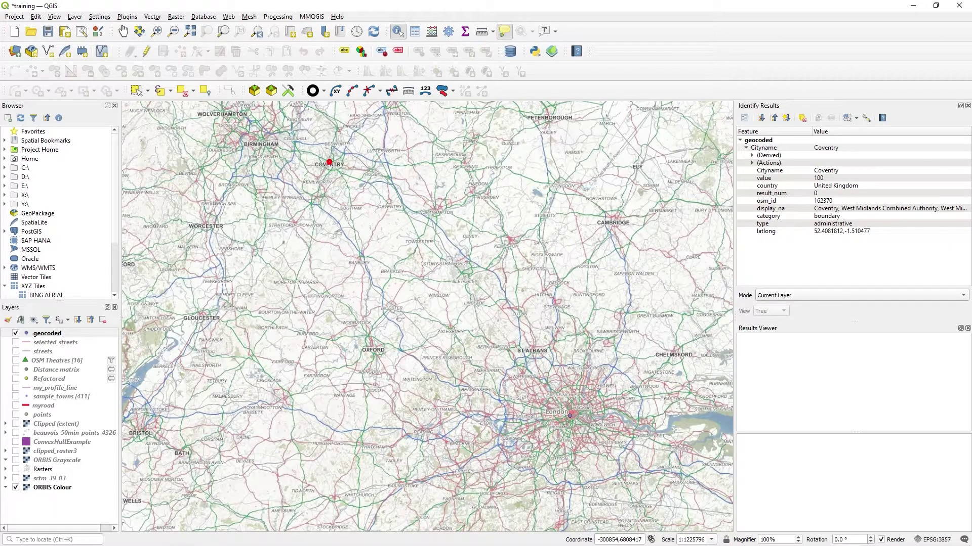
pyautogui.hotkey('alt', 'Tab')
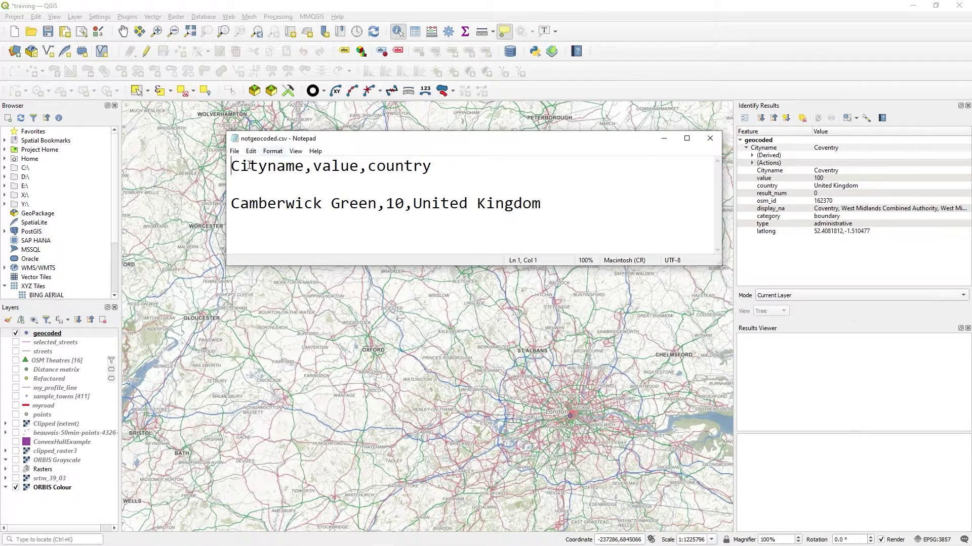
# Step: Select the 'Camberwick Green,10,United Kingdom' line, then close Notepad
pyautogui.click(255, 188)
pyautogui.moveTo(563, 209); pyautogui.dragTo(223, 205)
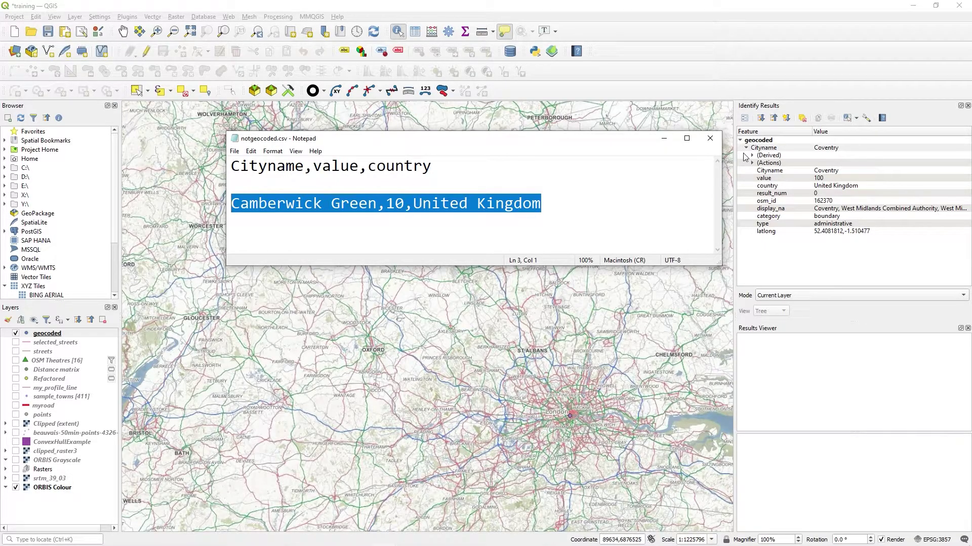
pyautogui.click(710, 138)
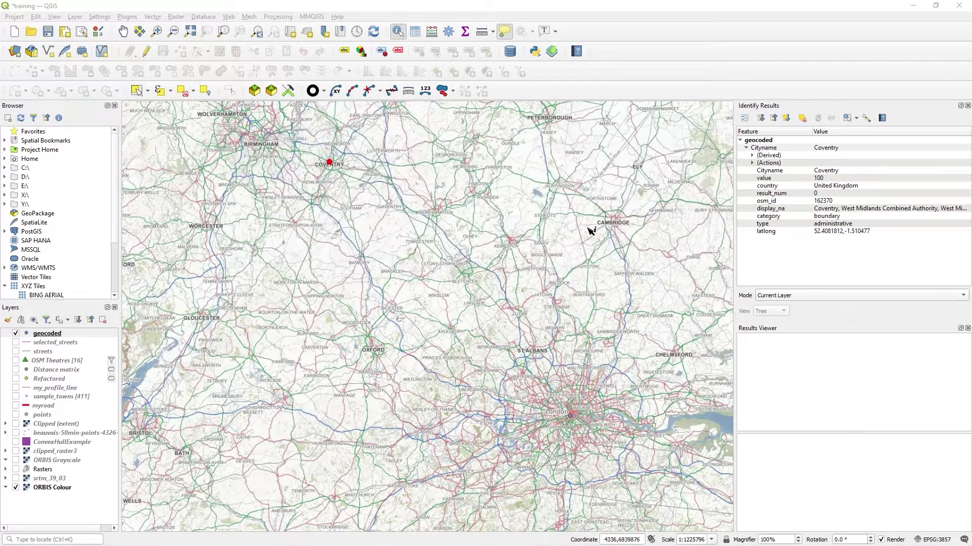
# Step: Zoom out and reopen Geocode CSV with Web Service using OpenStreetMap / Nominatim
pyautogui.scroll(-1, 520, 280)
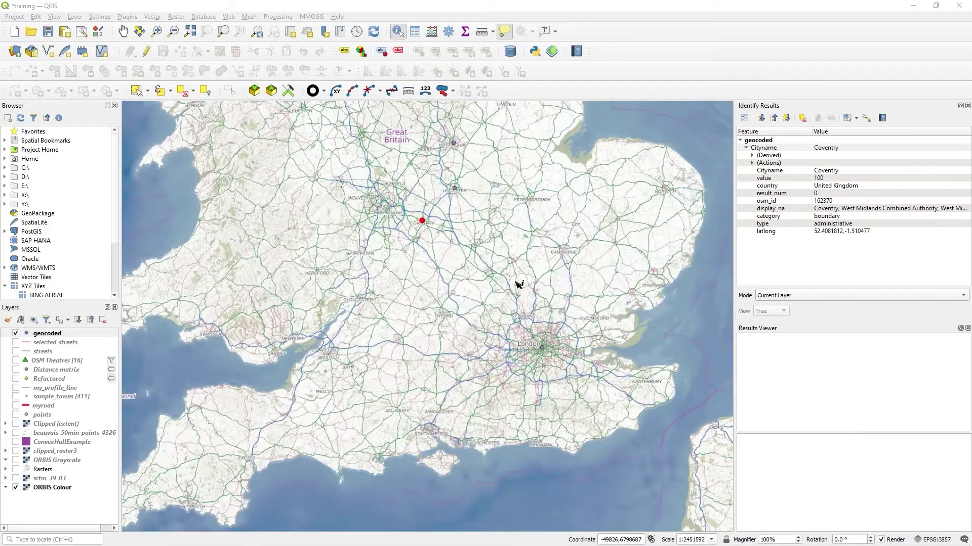
pyautogui.click(310, 18)
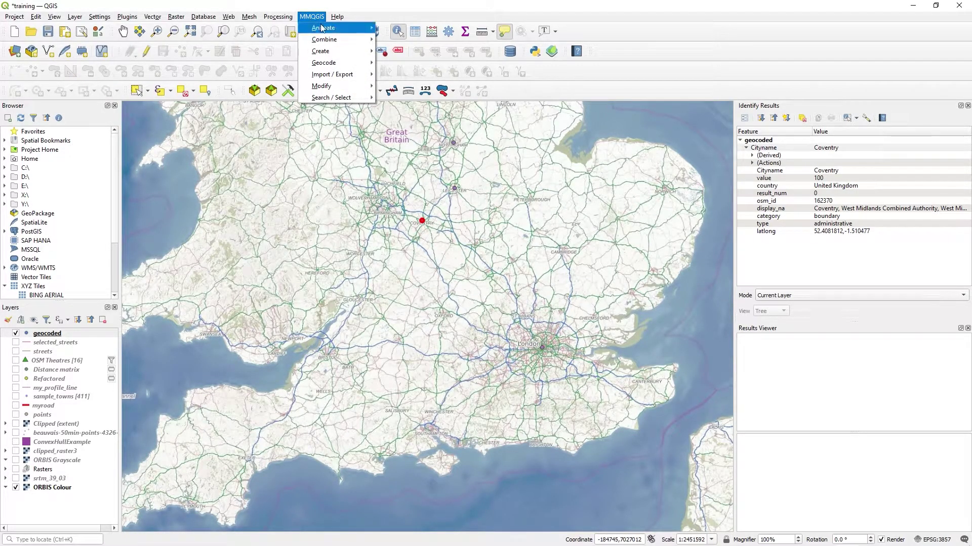
pyautogui.moveTo(352, 61)
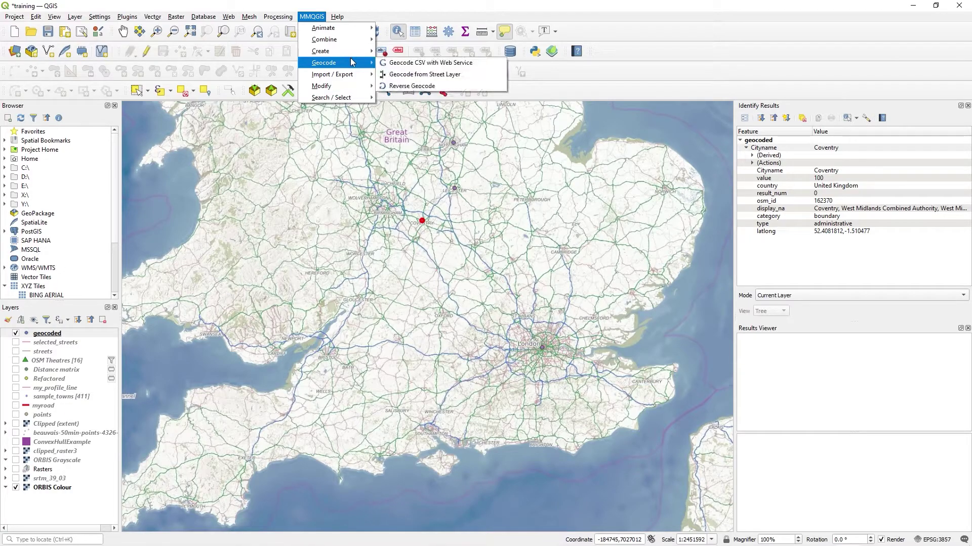
pyautogui.click(425, 62)
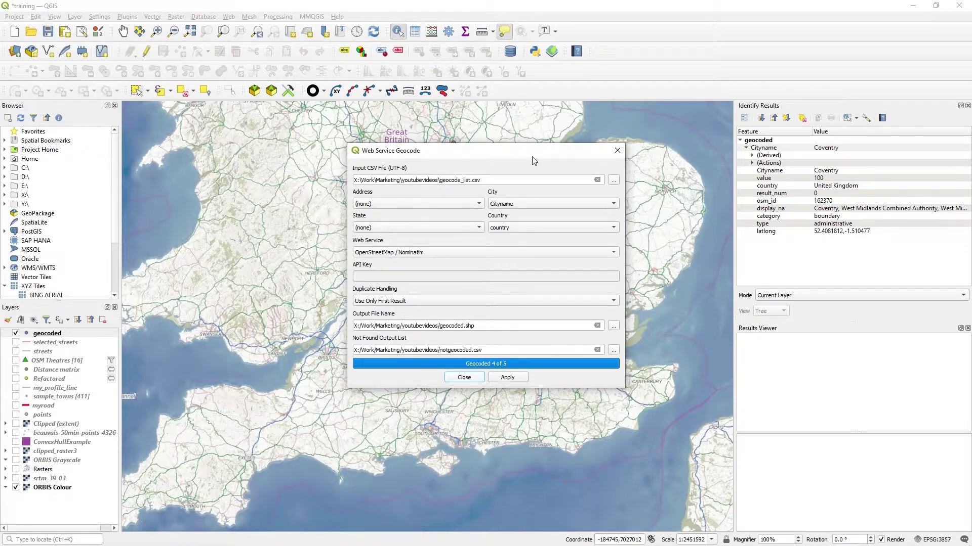
pyautogui.click(393, 254)
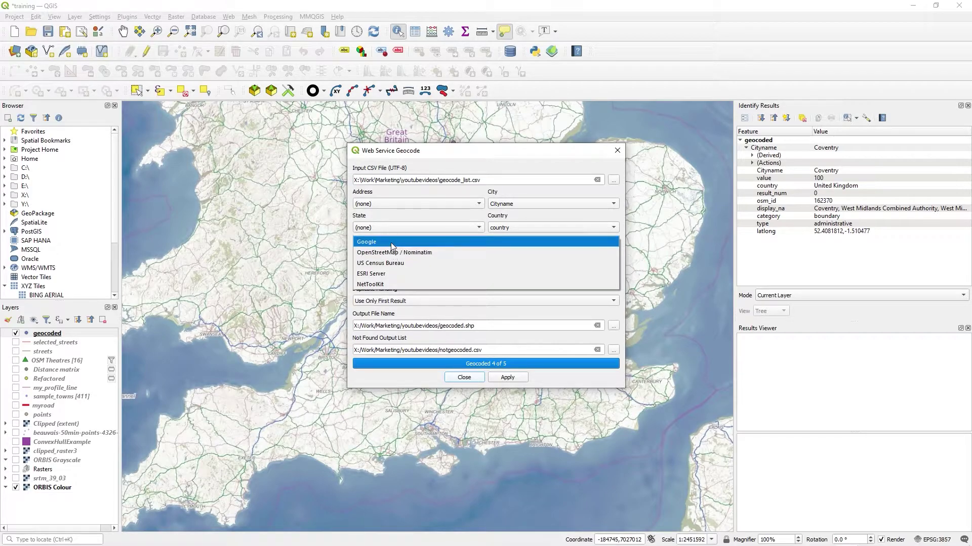
pyautogui.click(398, 253)
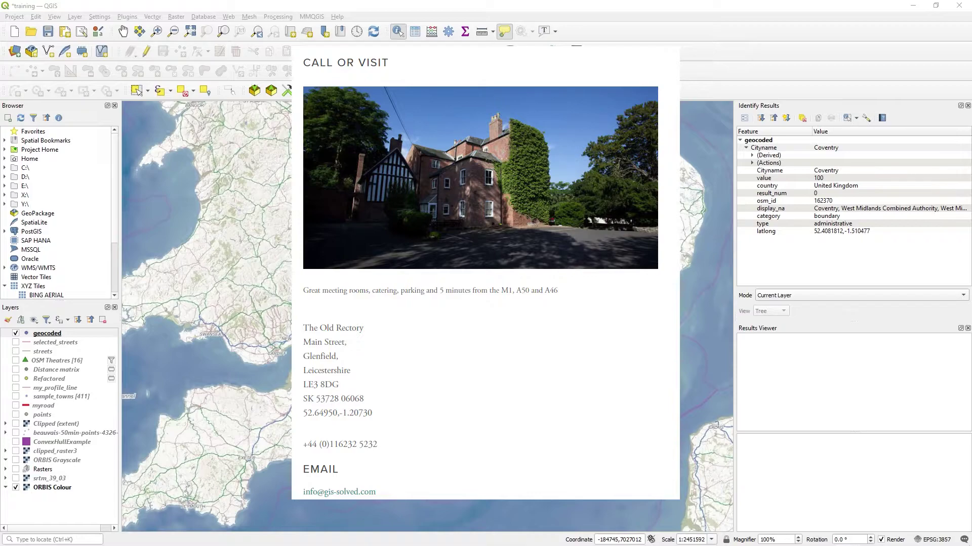